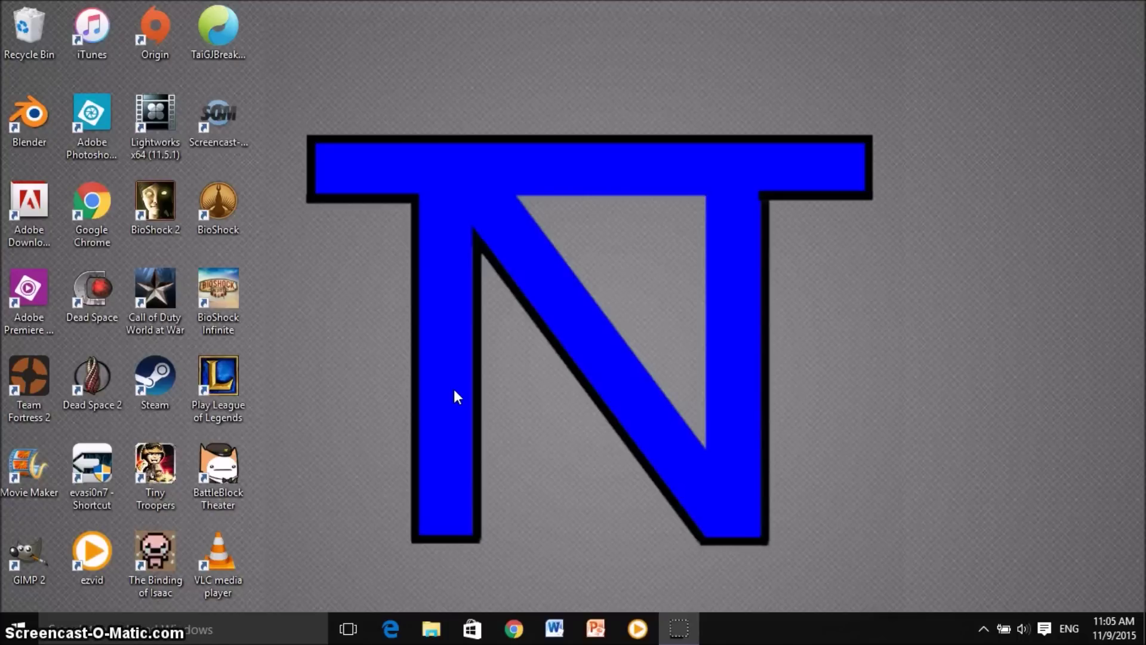
- Open the Store's Games Top free chart and scroll down to FreeCell Solitaire 8
click(472, 630)
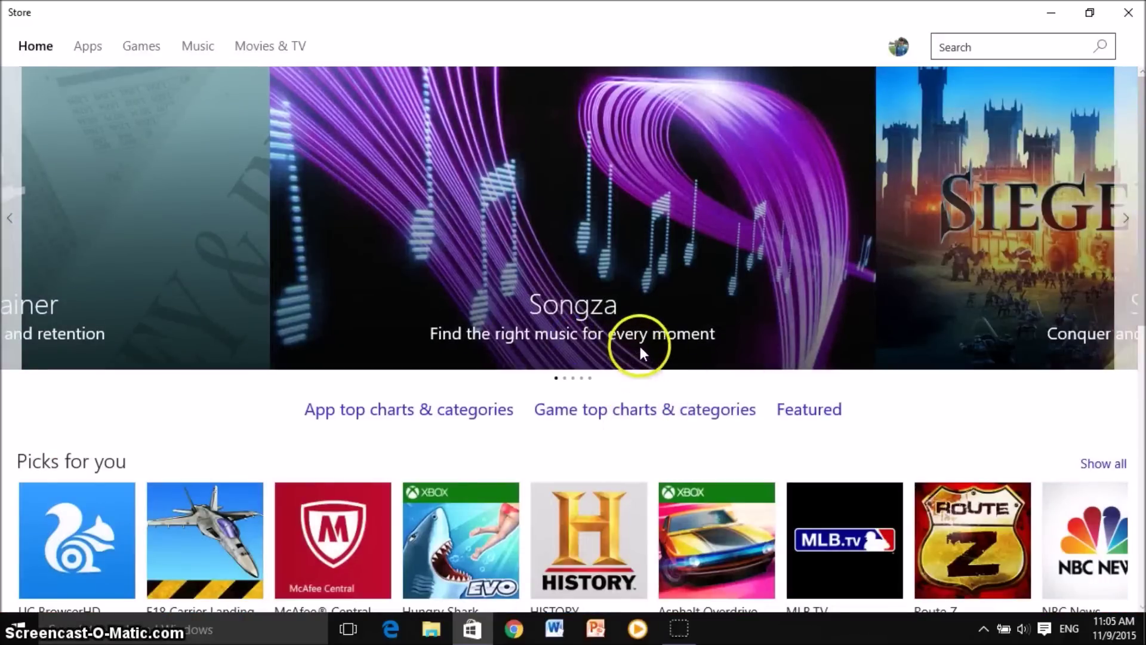
click(655, 417)
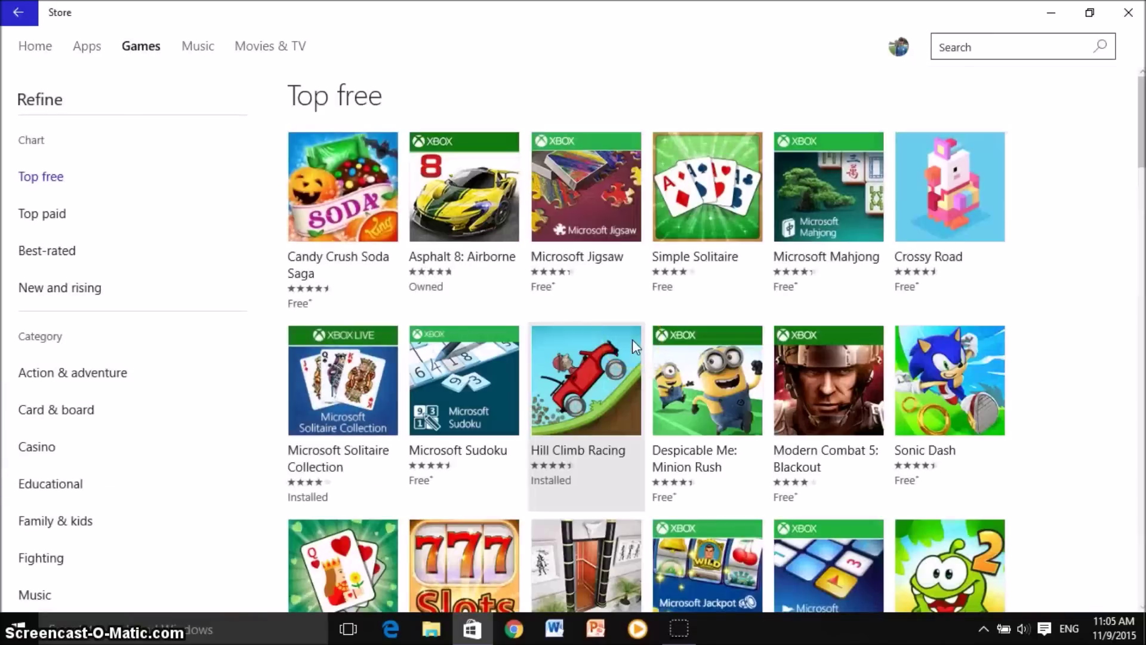
click(721, 292)
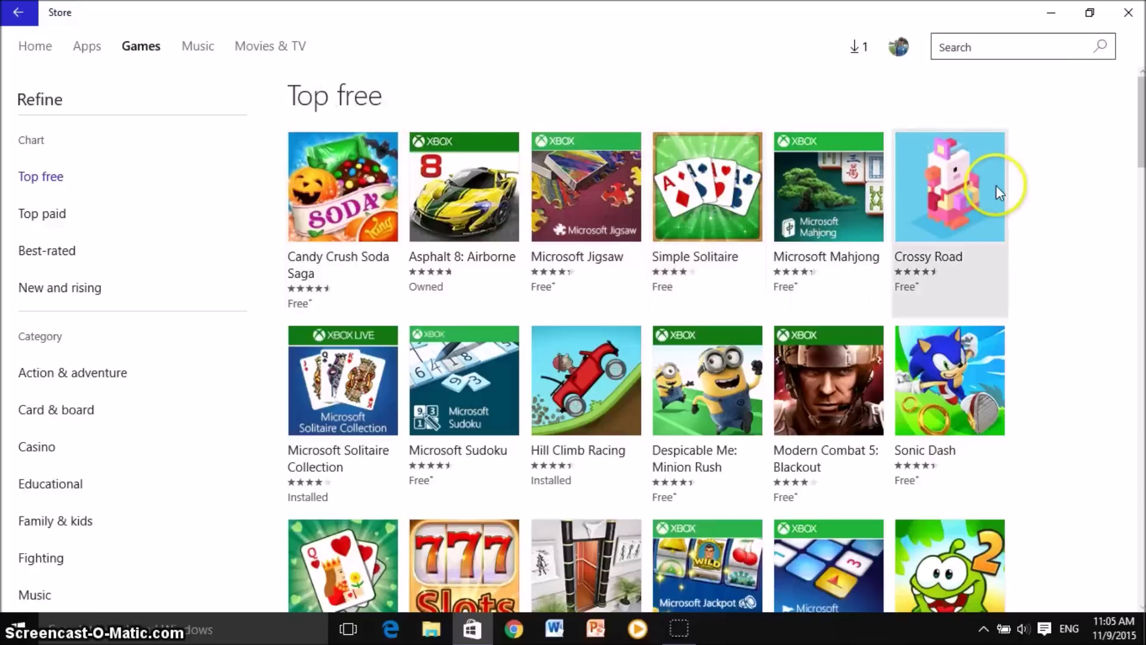
click(1019, 46)
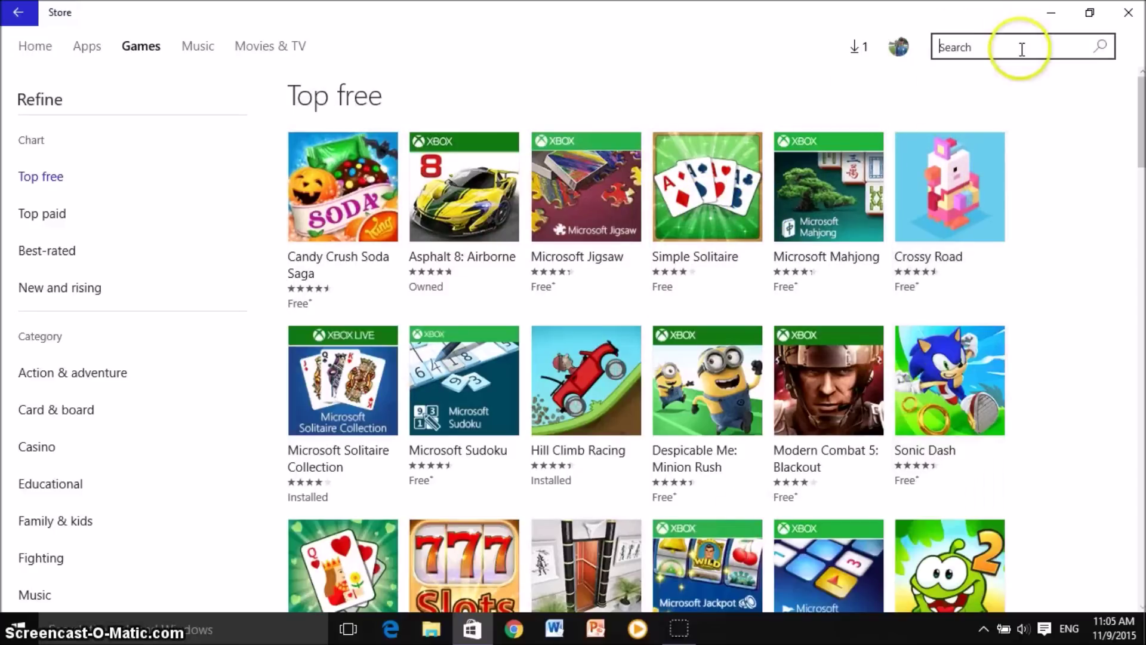
scroll(743, 272, down, 3)
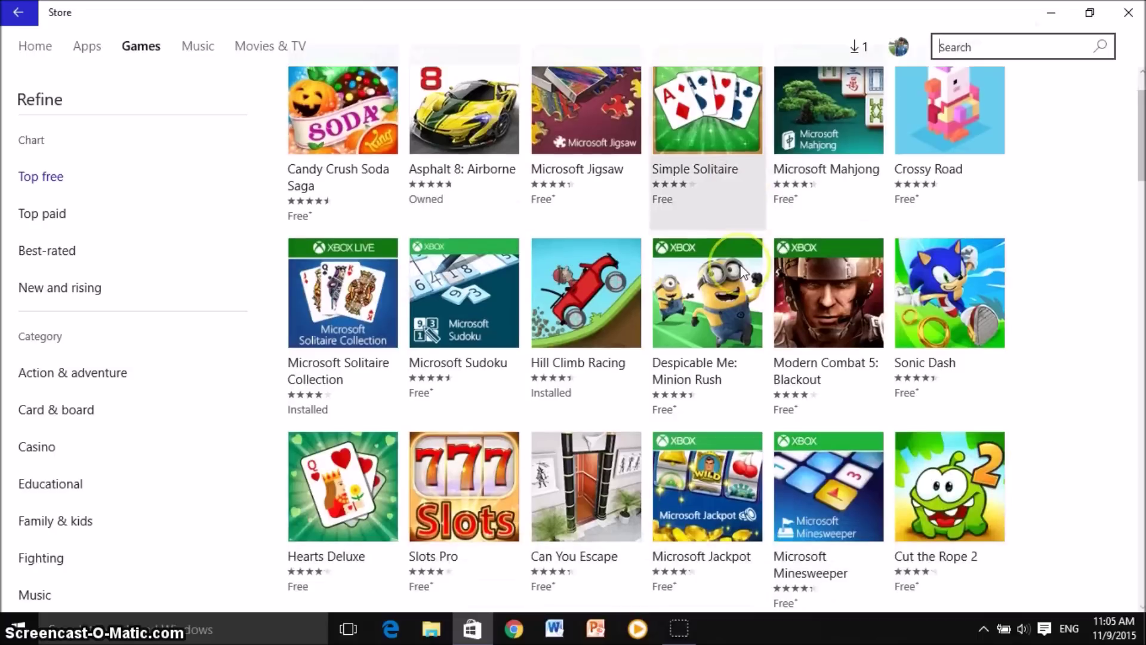
scroll(653, 253, down, 4)
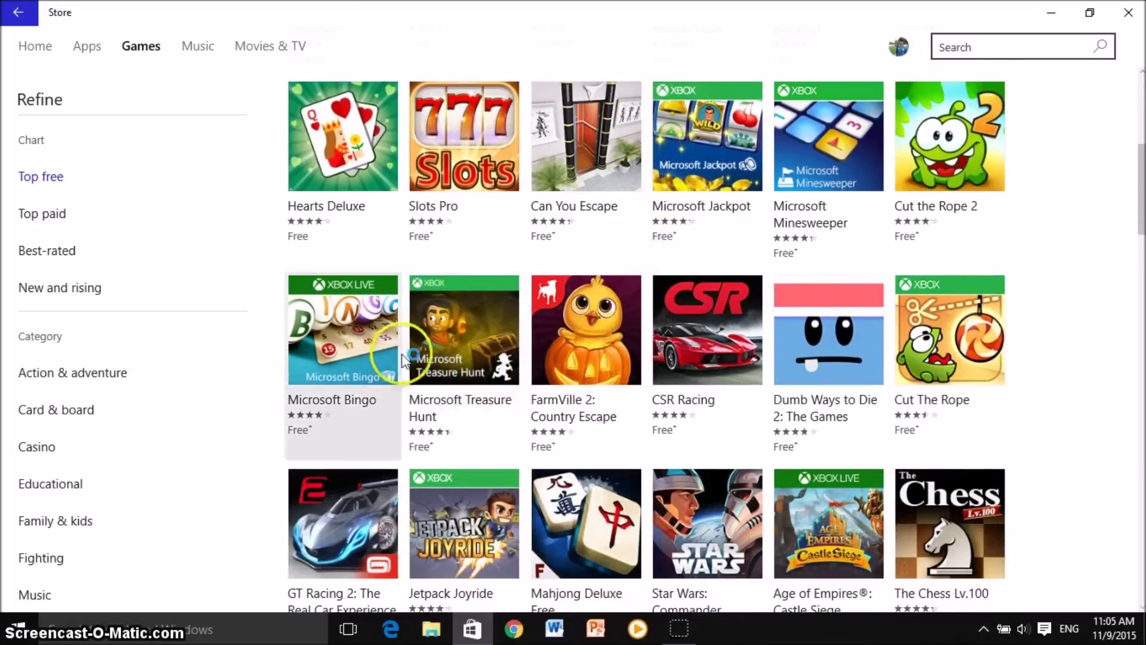
scroll(416, 340, down, 3)
scroll(496, 323, down, 1)
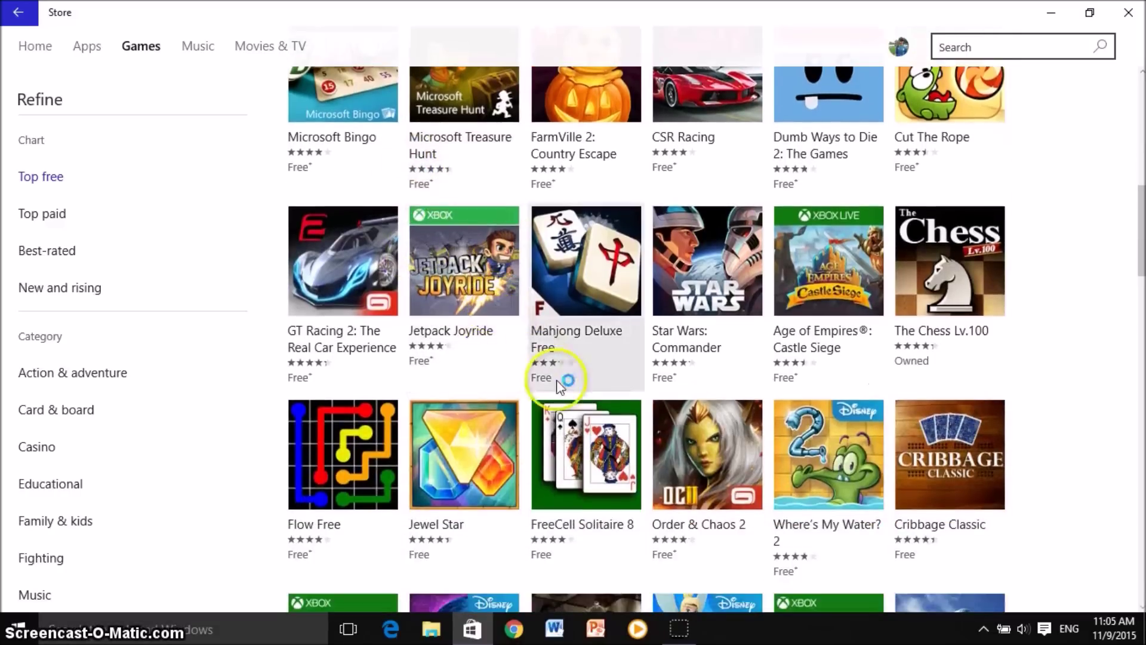
- Open FreeCell Solitaire 8's page, browse its reviews, and start the free 3.0 MB download
click(591, 459)
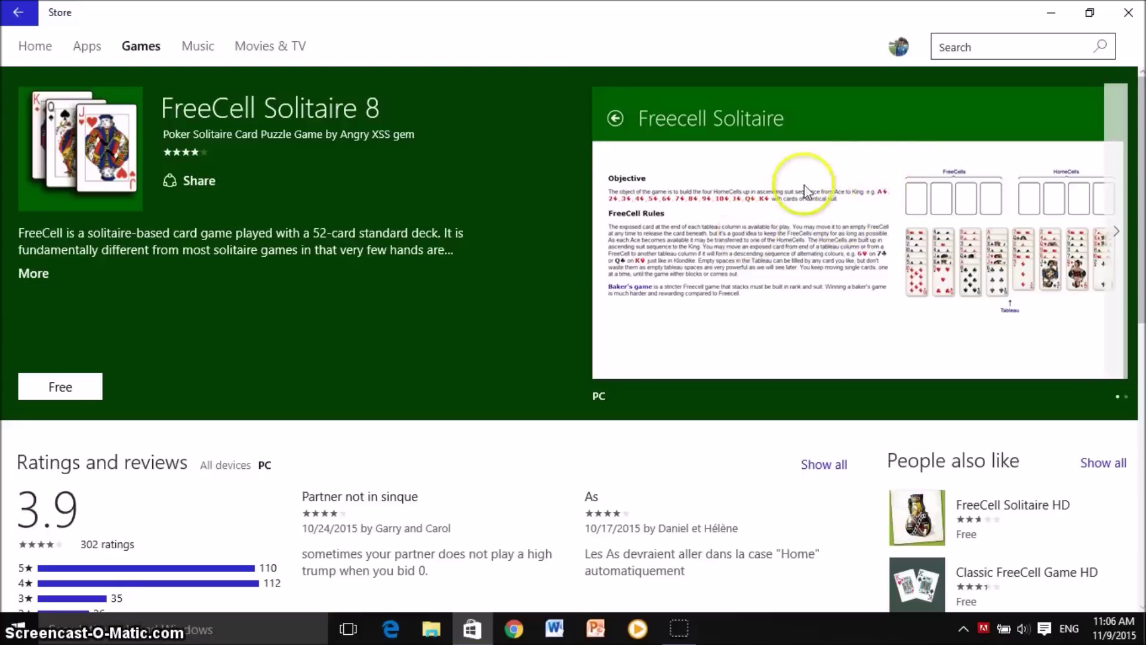
scroll(890, 194, down, 3)
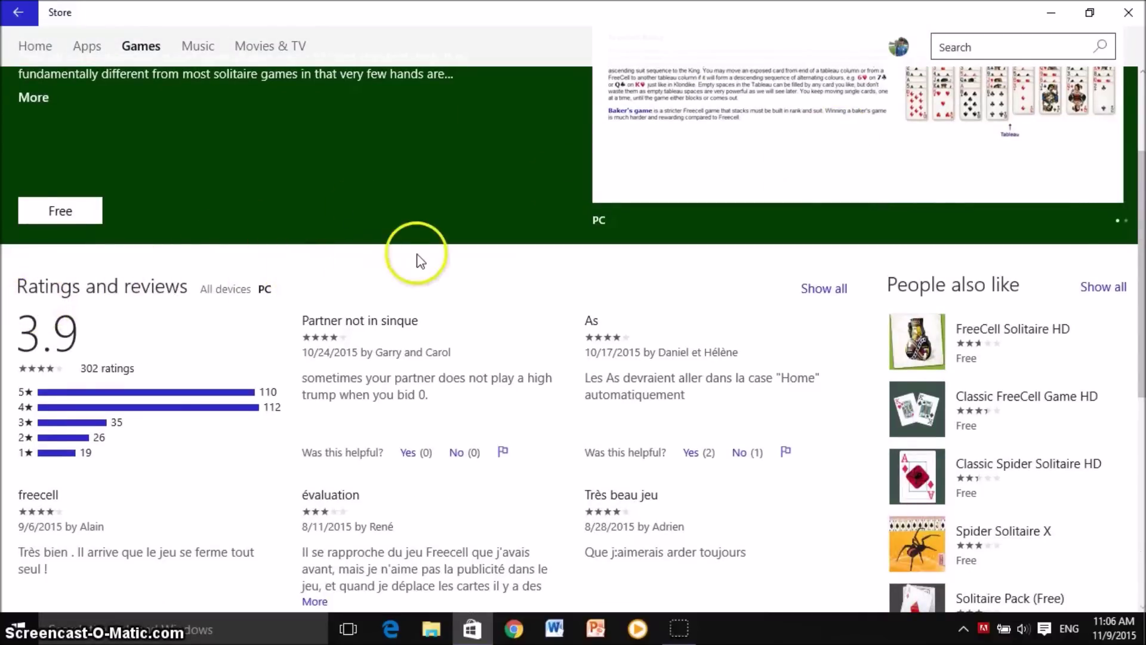
scroll(417, 257, down, 2)
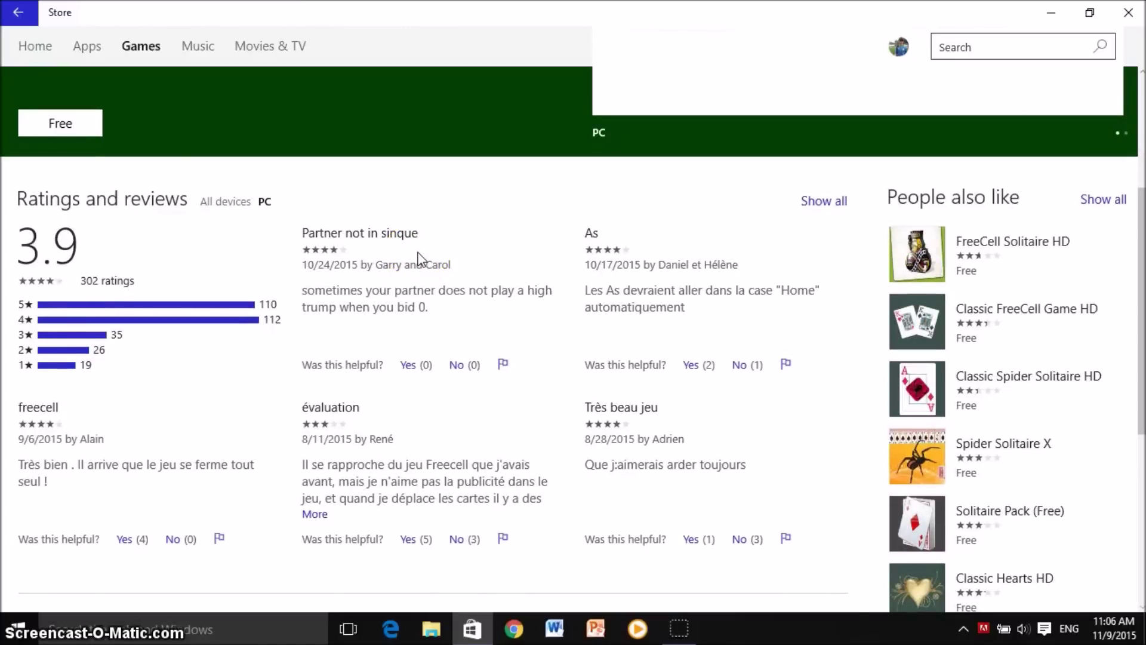
scroll(527, 274, up, 5)
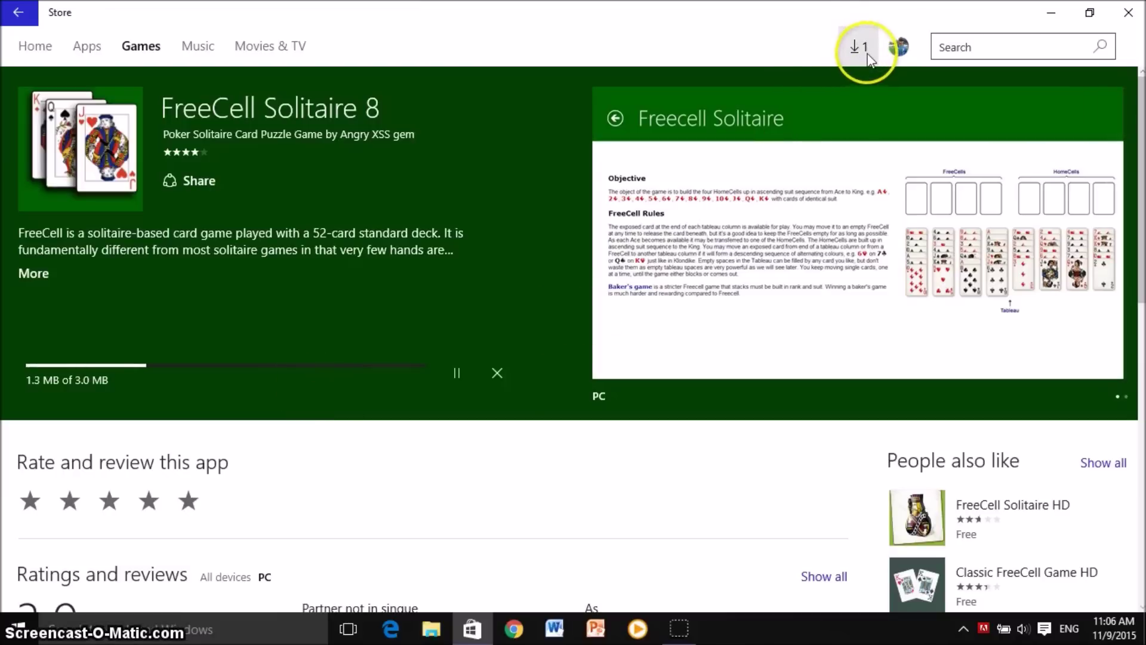
- Check Downloads and updates to confirm FreeCell Solitaire 8 shows as Completed
click(865, 50)
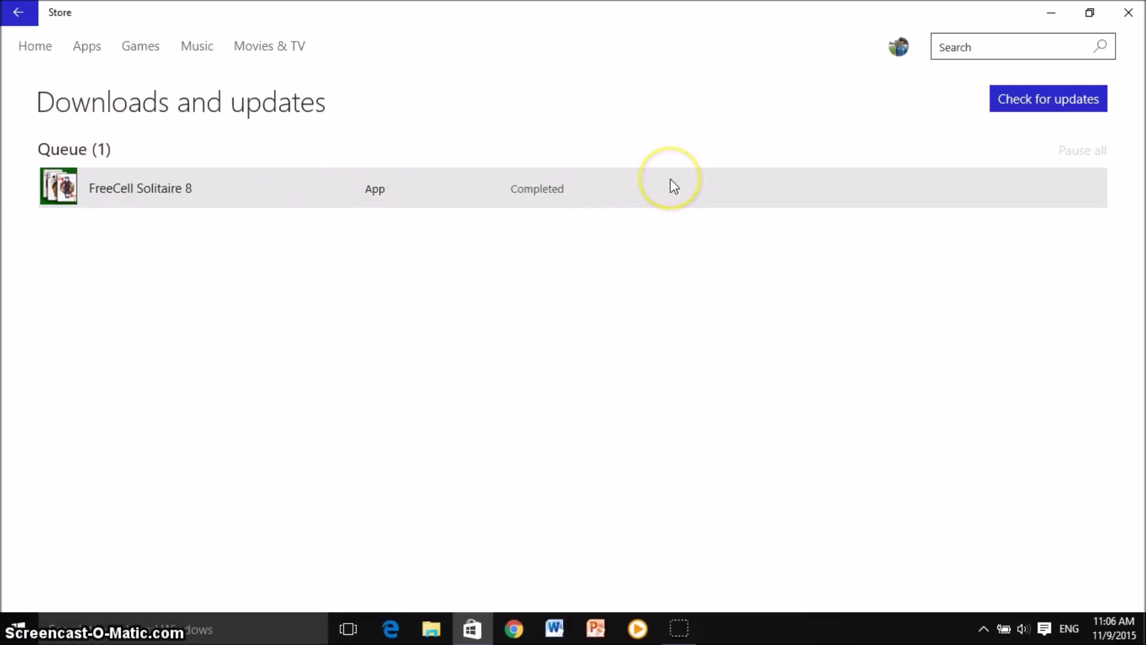
- Close the Store and launch Freecell Solitaire from Start's Recently added list
click(1134, 13)
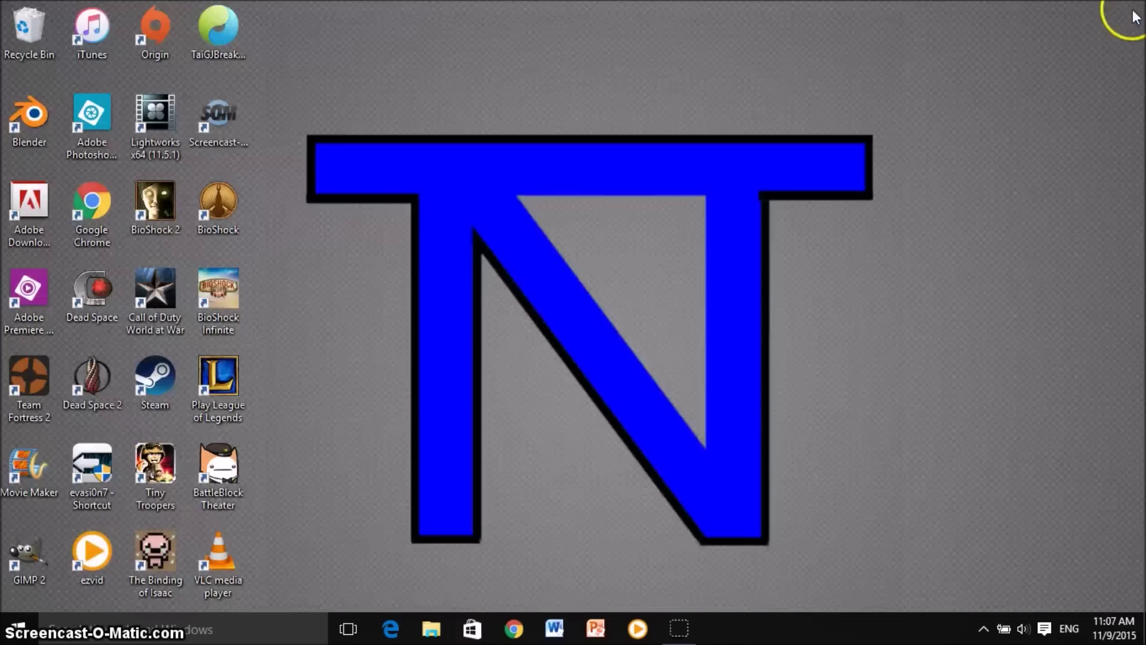
click(27, 627)
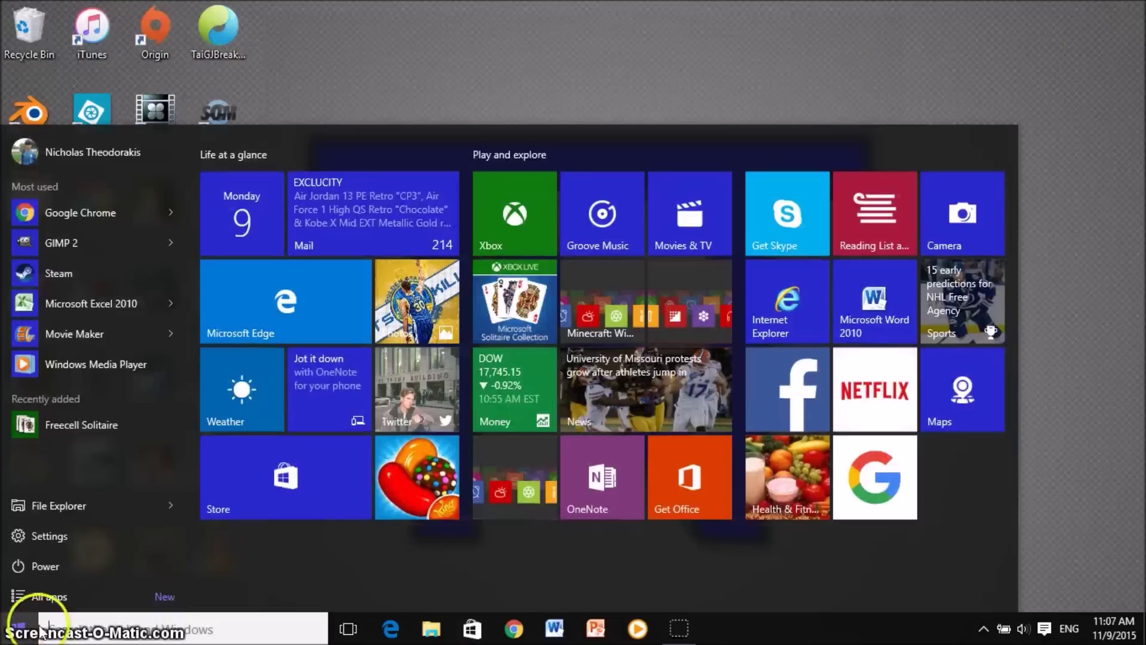
click(121, 421)
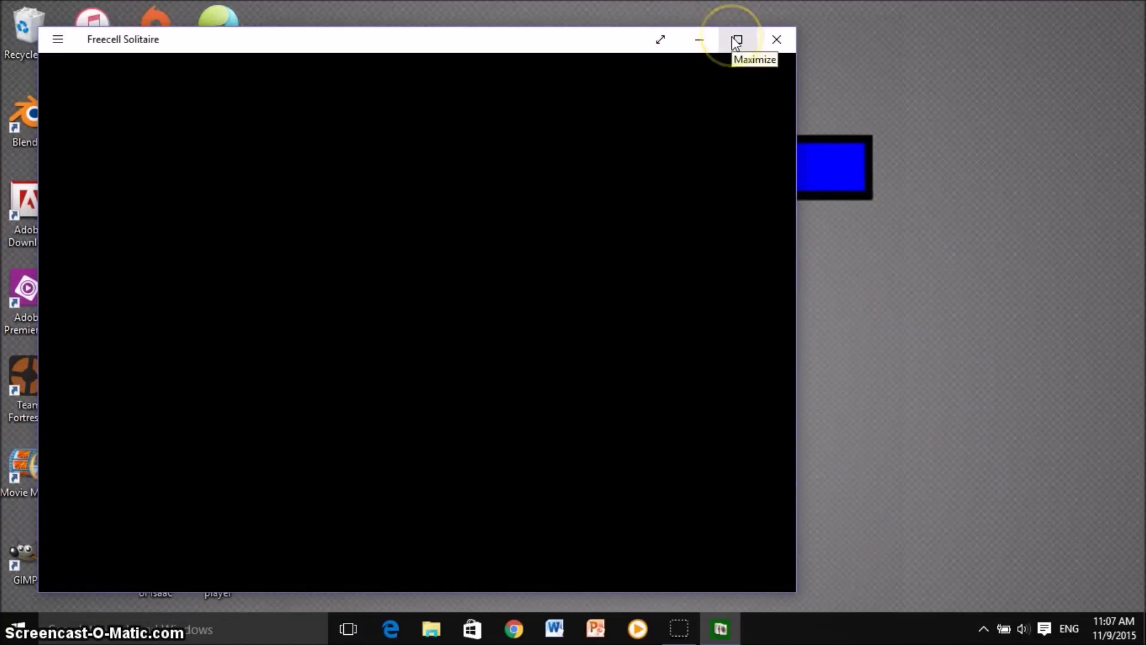
- Try maximizing the game window, then minimize it to the taskbar, restore it, and minimize again
click(603, 48)
click(730, 46)
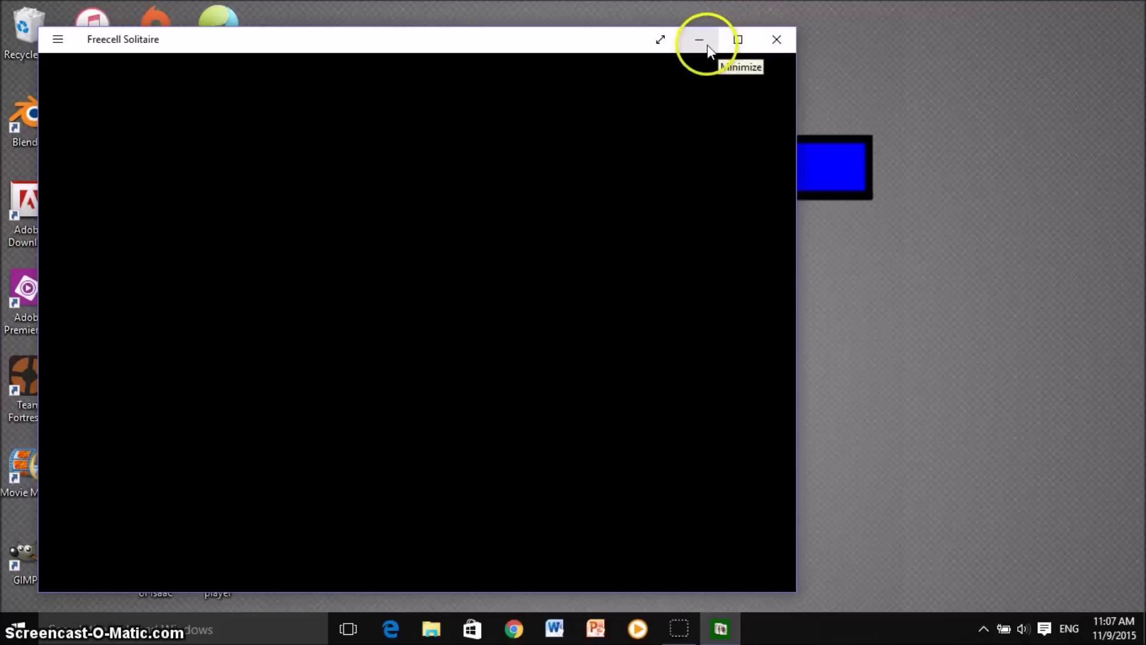
click(707, 46)
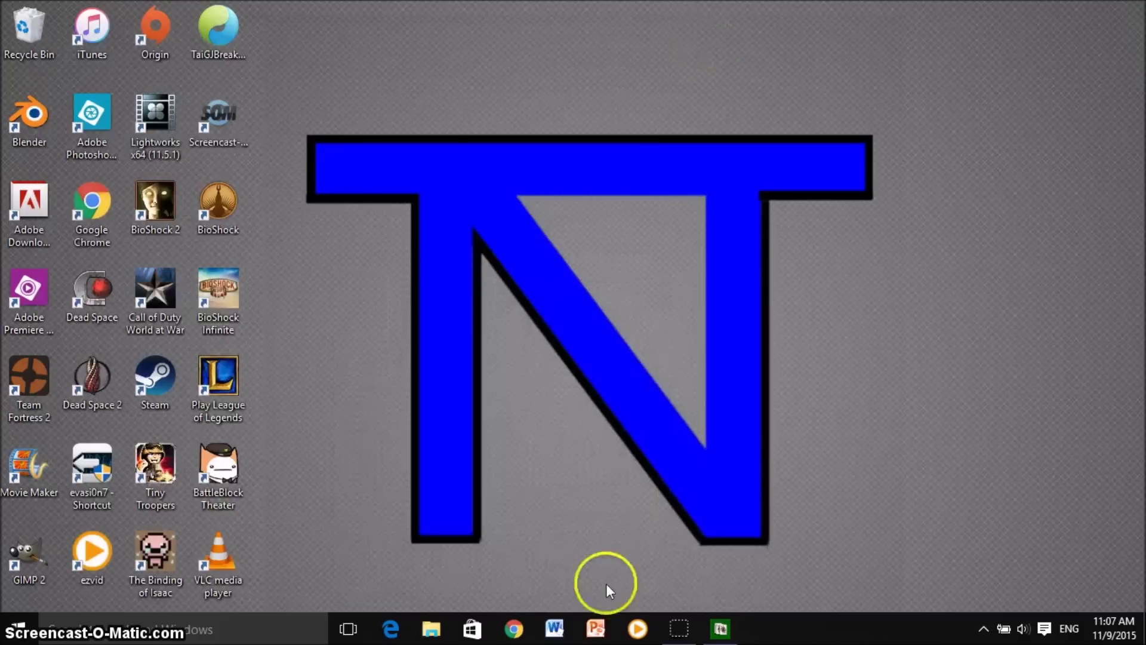
click(720, 628)
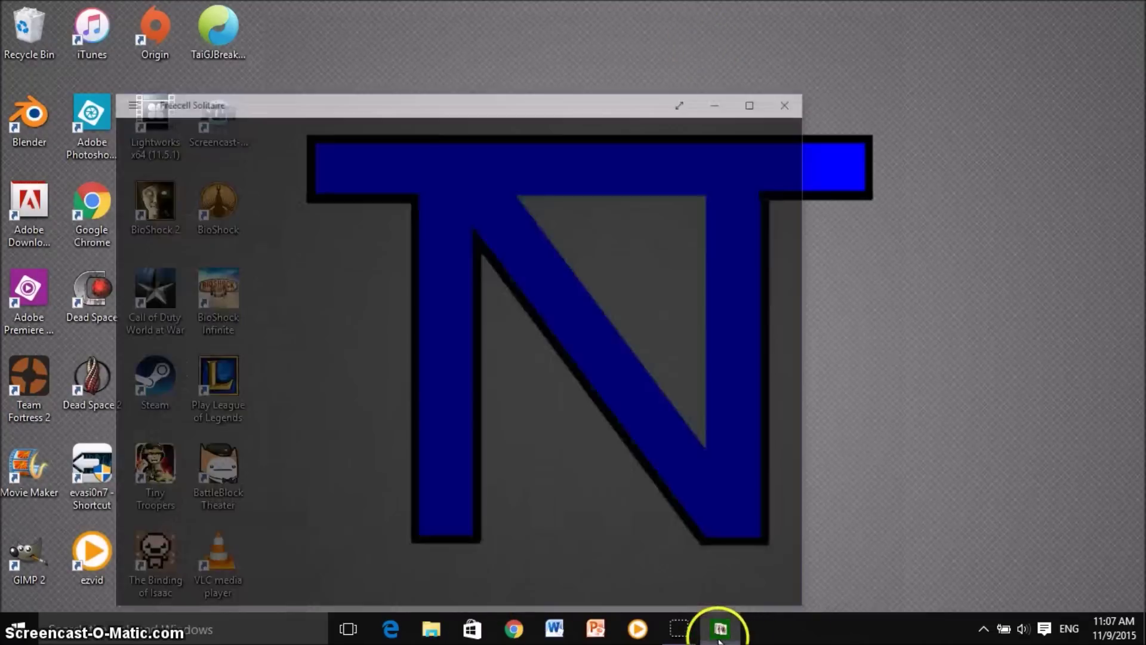
click(694, 38)
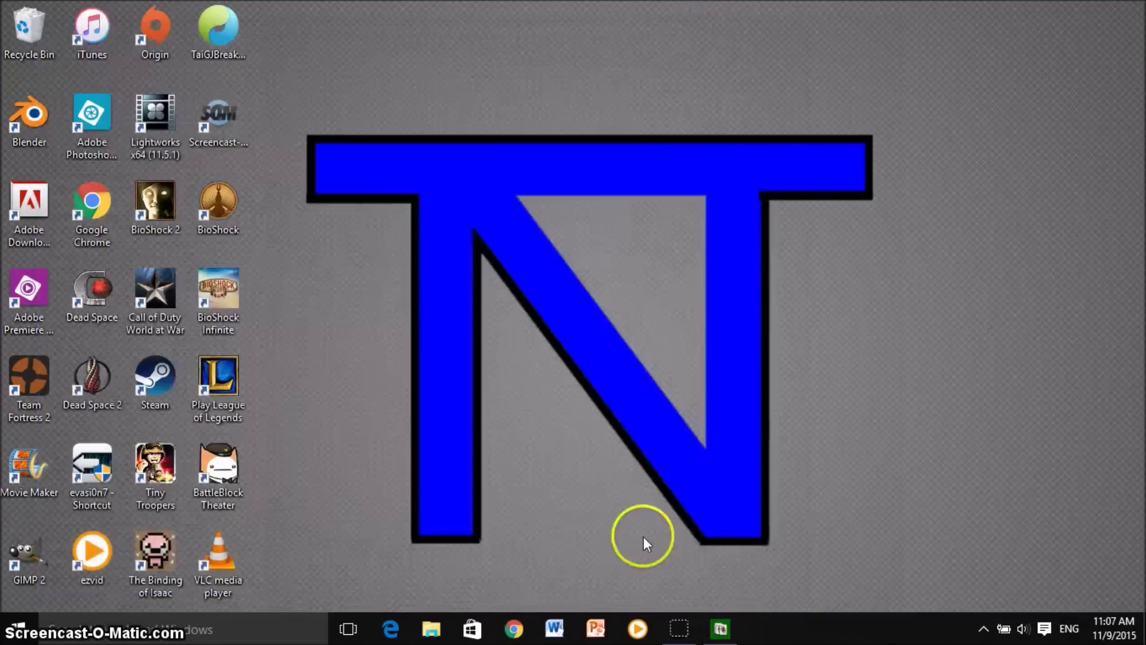
- Reopen the Store's game top charts and get the free Candy Crush Soda Saga
click(472, 629)
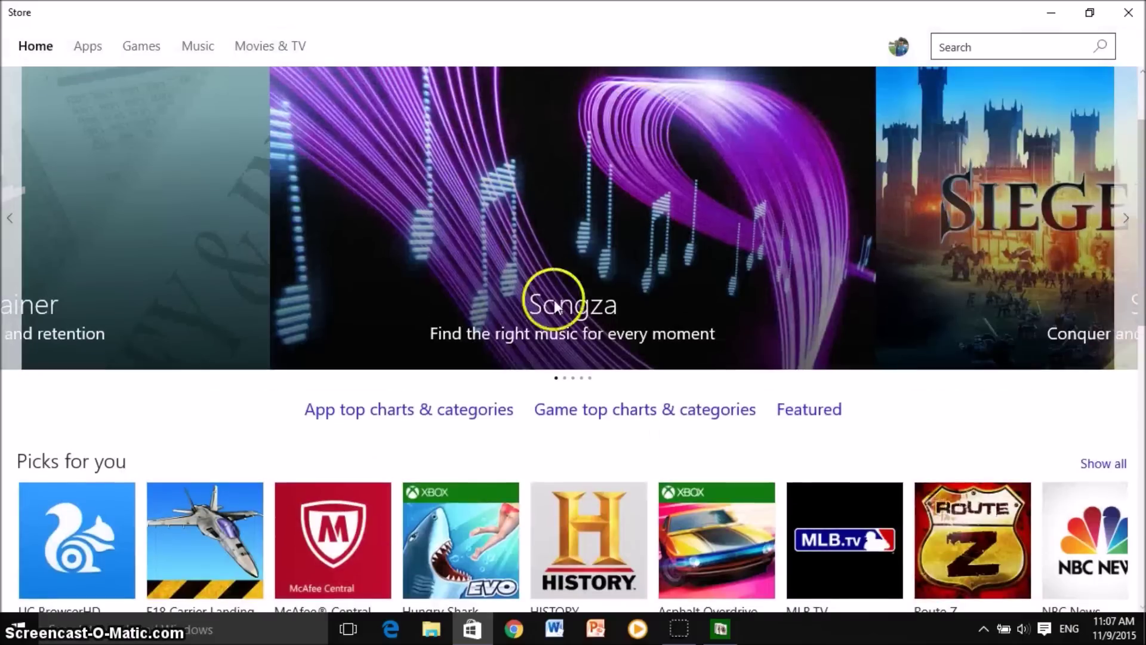
click(631, 409)
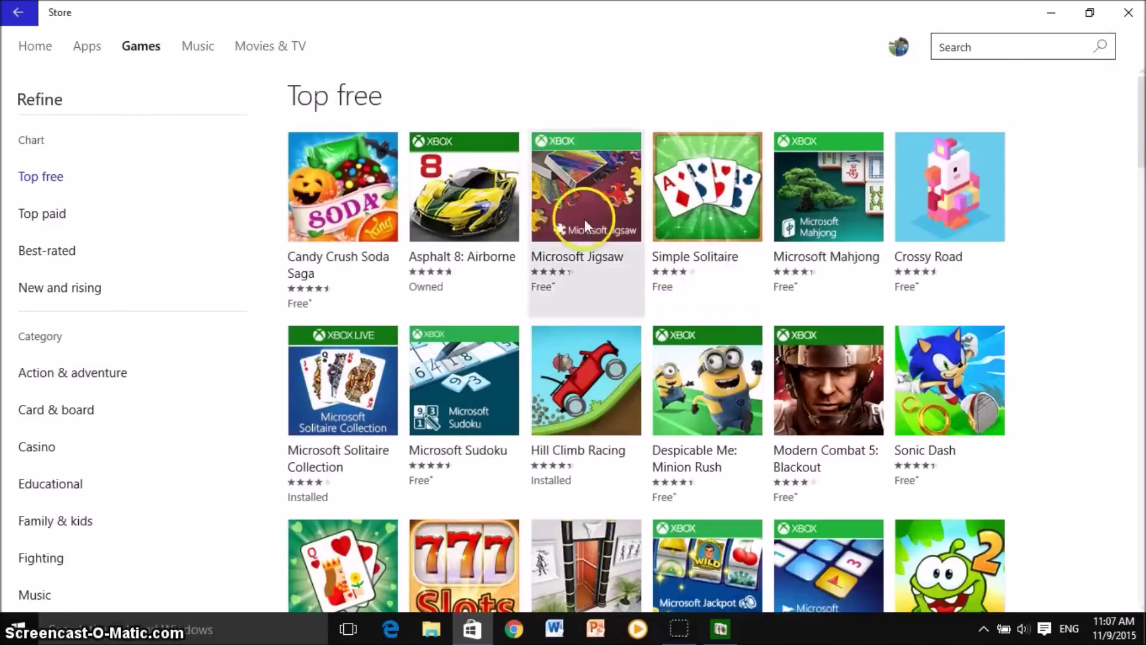
click(356, 220)
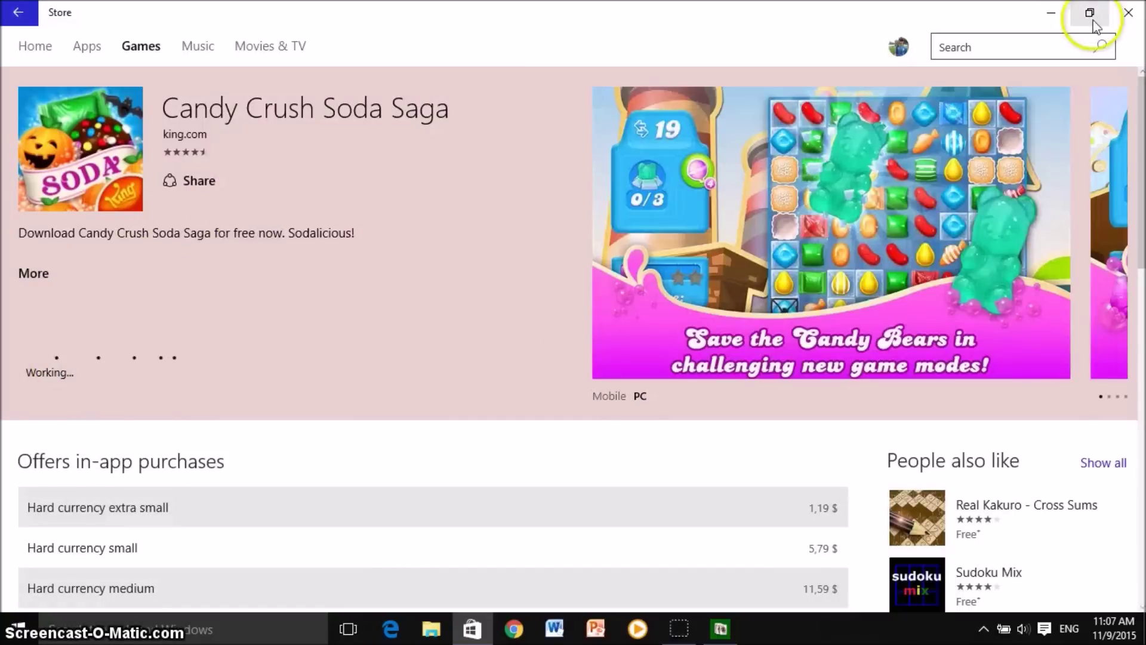
- Back on the chart, get the free Cut the Rope 2 and view the download queue
click(18, 22)
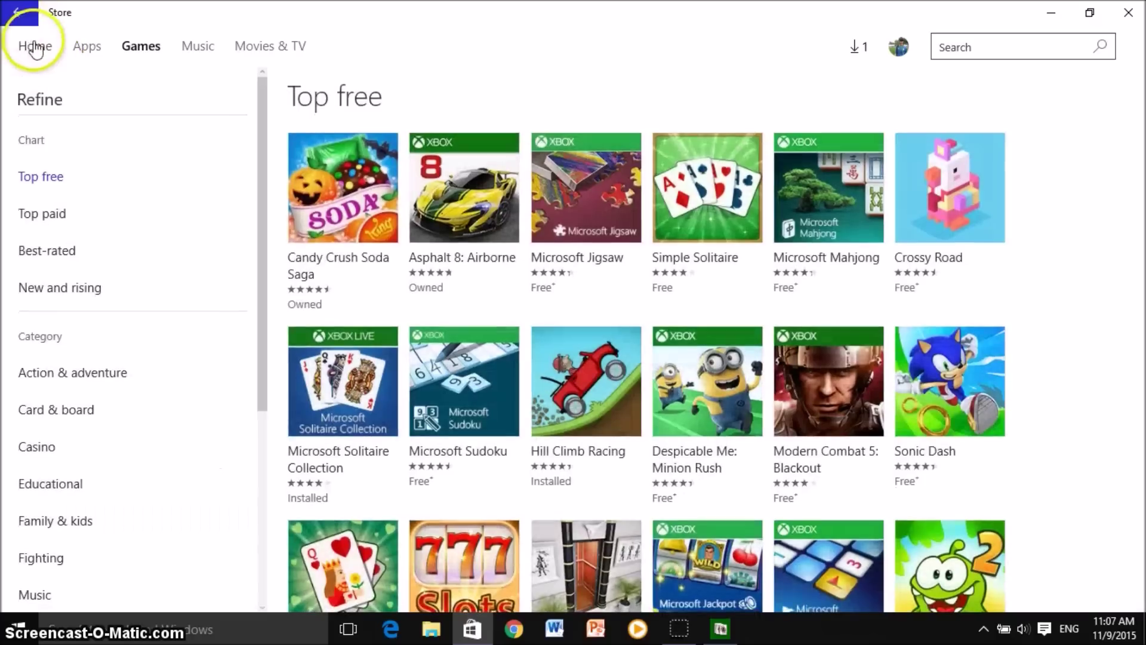
scroll(942, 389, down, 2)
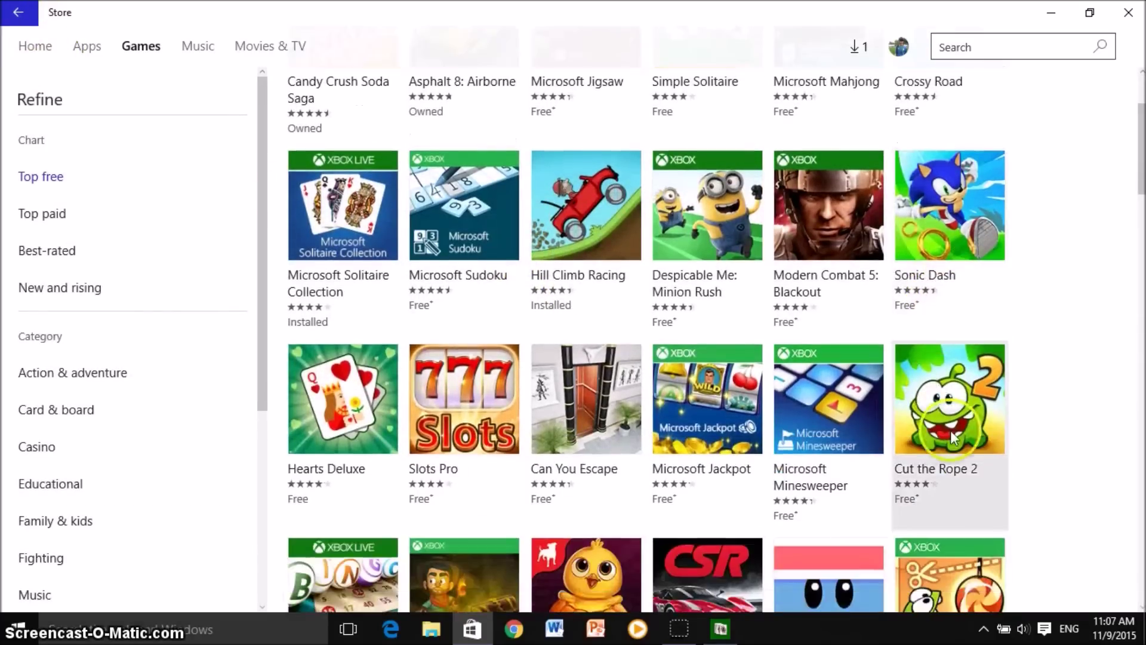
click(949, 431)
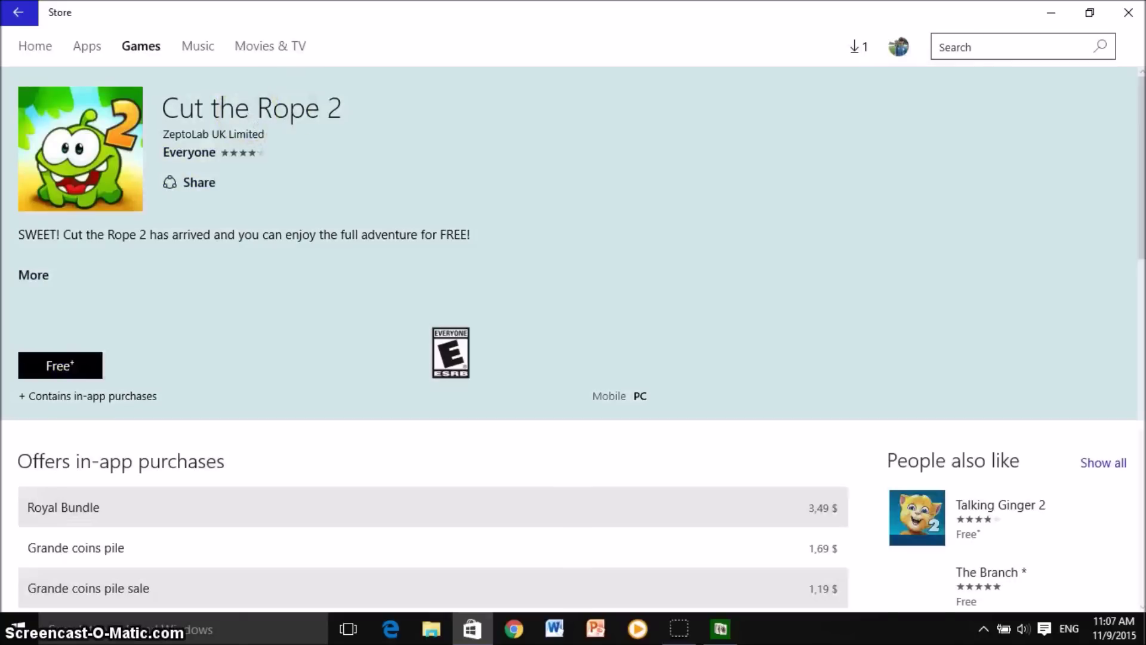
click(91, 362)
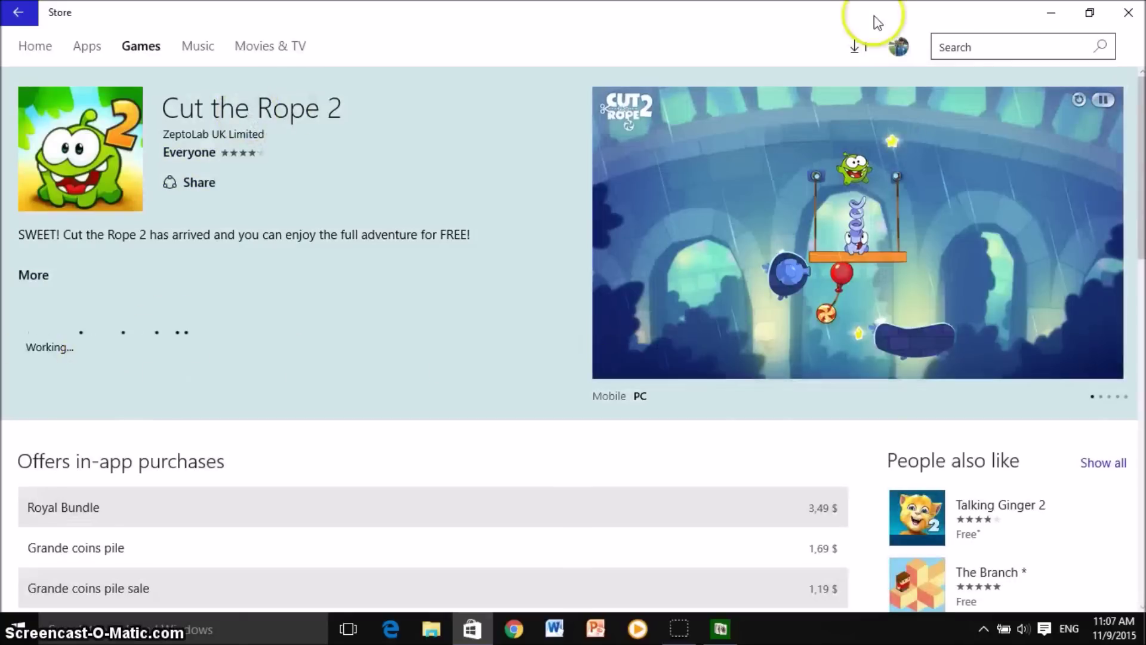
click(865, 55)
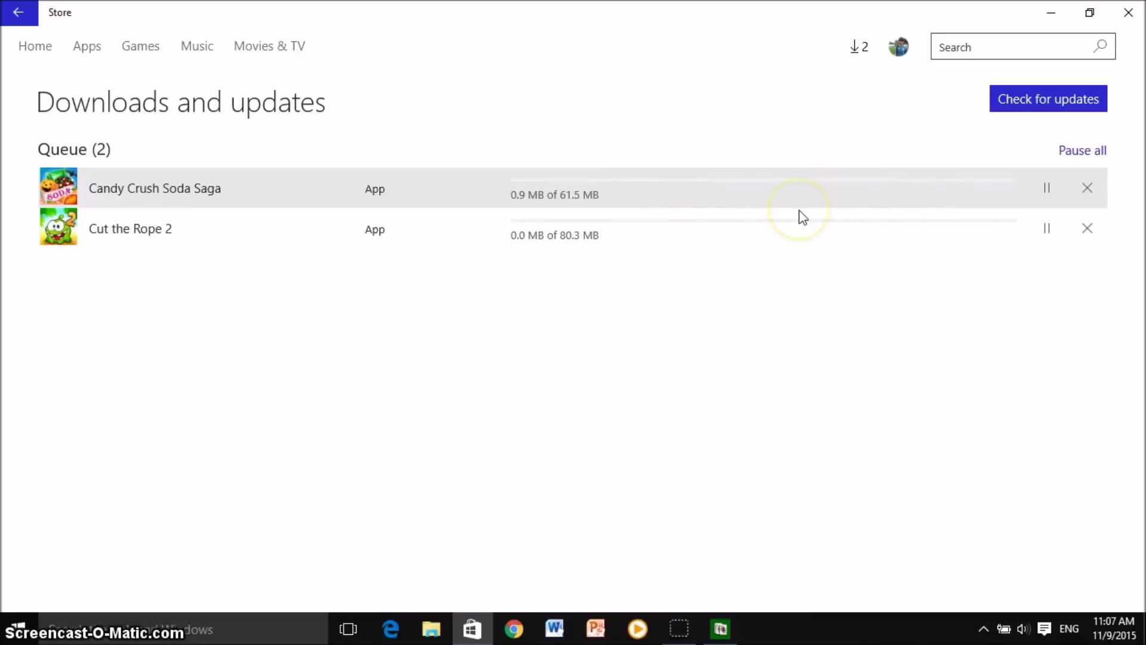
- Pause the Candy Crush Soda Saga download, resume it, then pause it again
click(1050, 191)
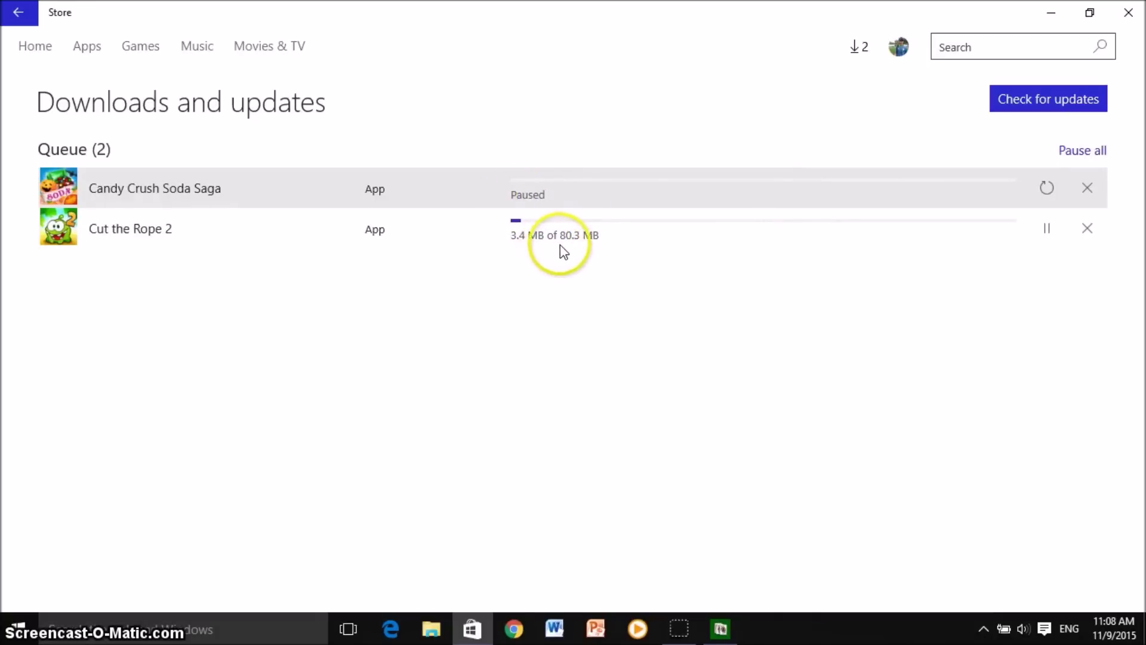
click(1046, 189)
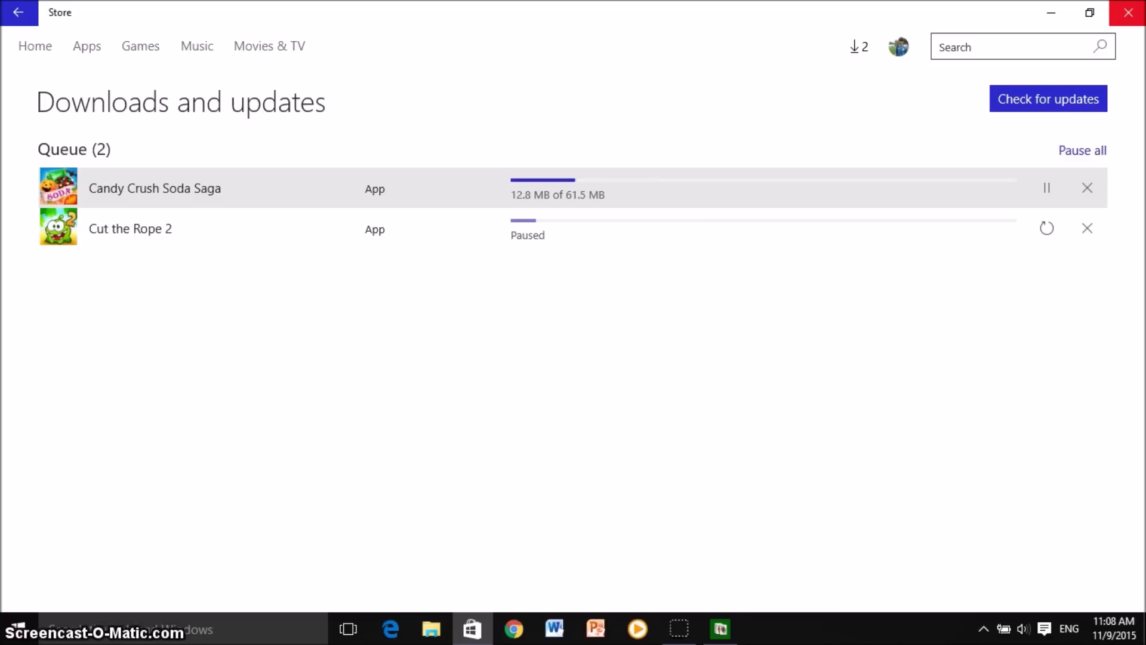
click(1048, 189)
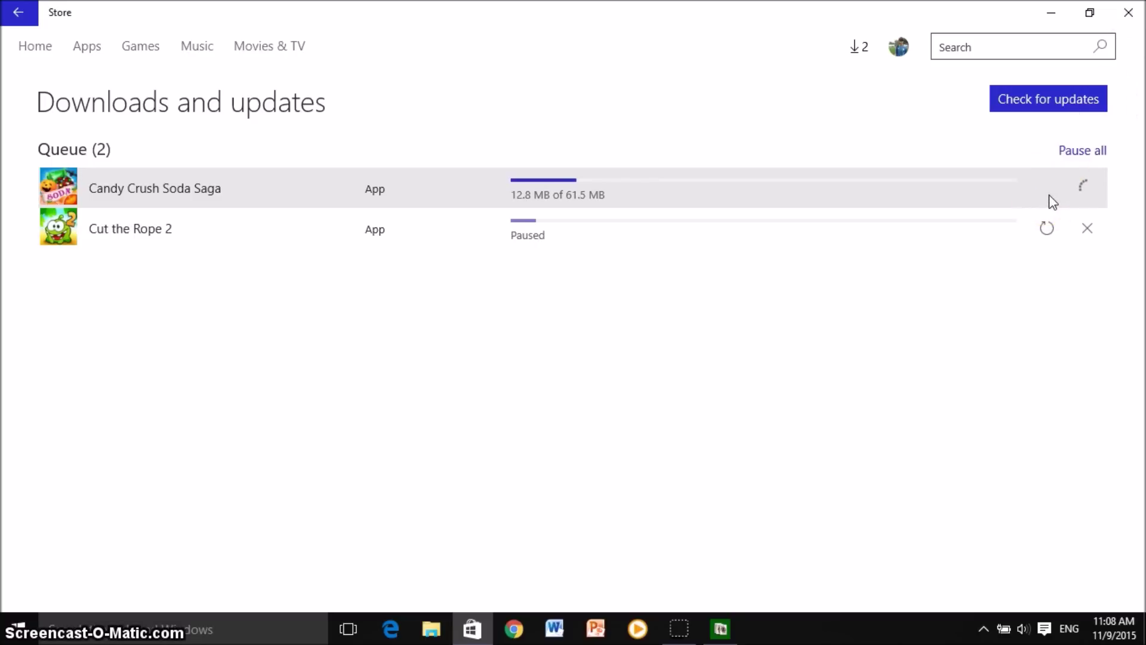